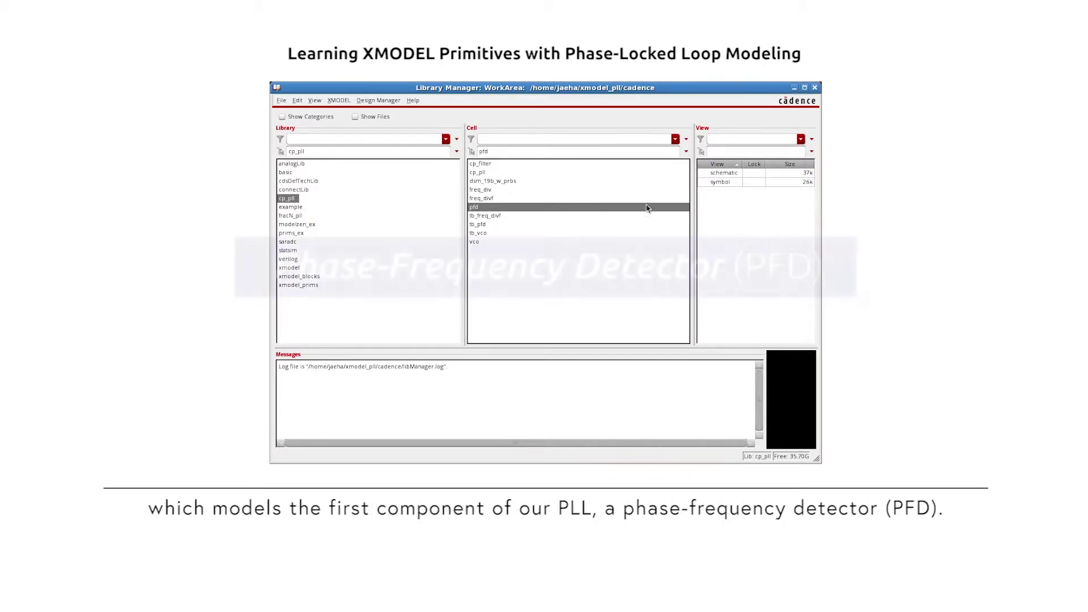
- Open the pfd schematic and inspect the properties of its upper DFF_XBIT flip-flop and the XBIT AND gate
double_click(743, 178)
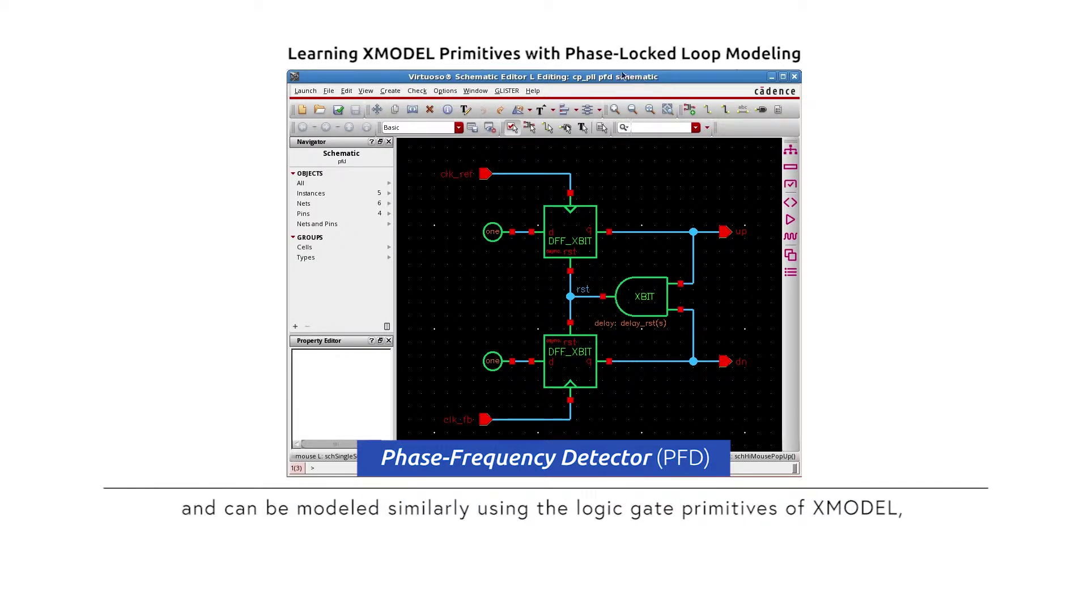
left_click(590, 241)
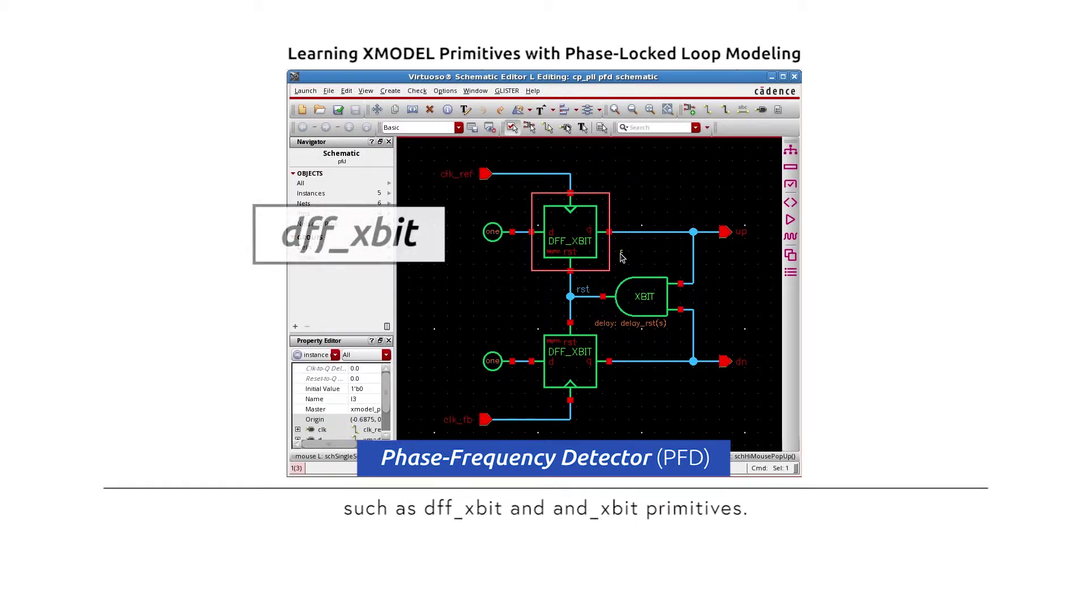
left_click(654, 307)
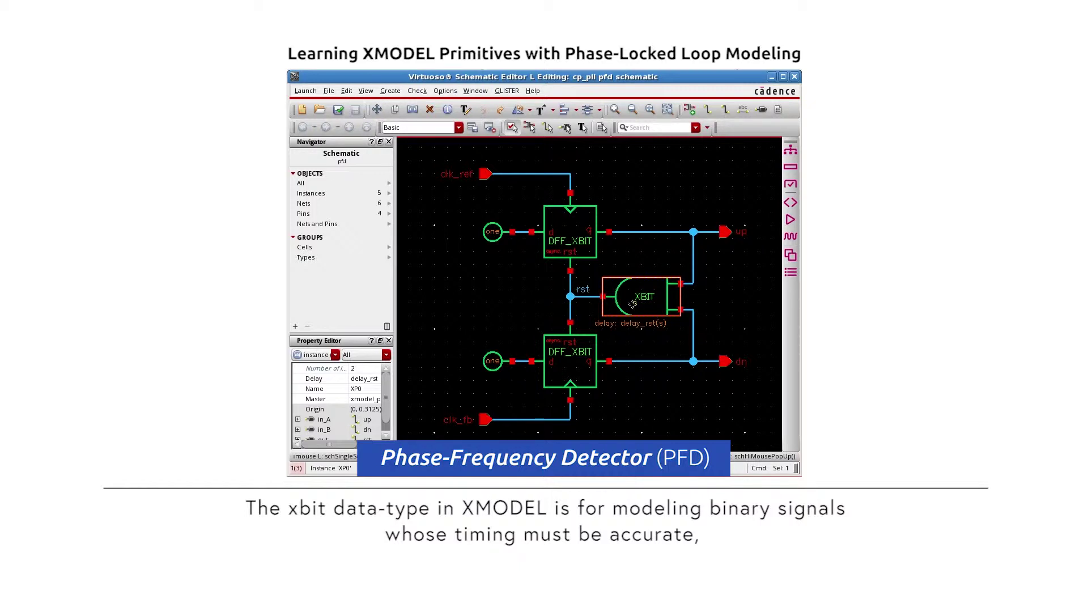
left_click(734, 240)
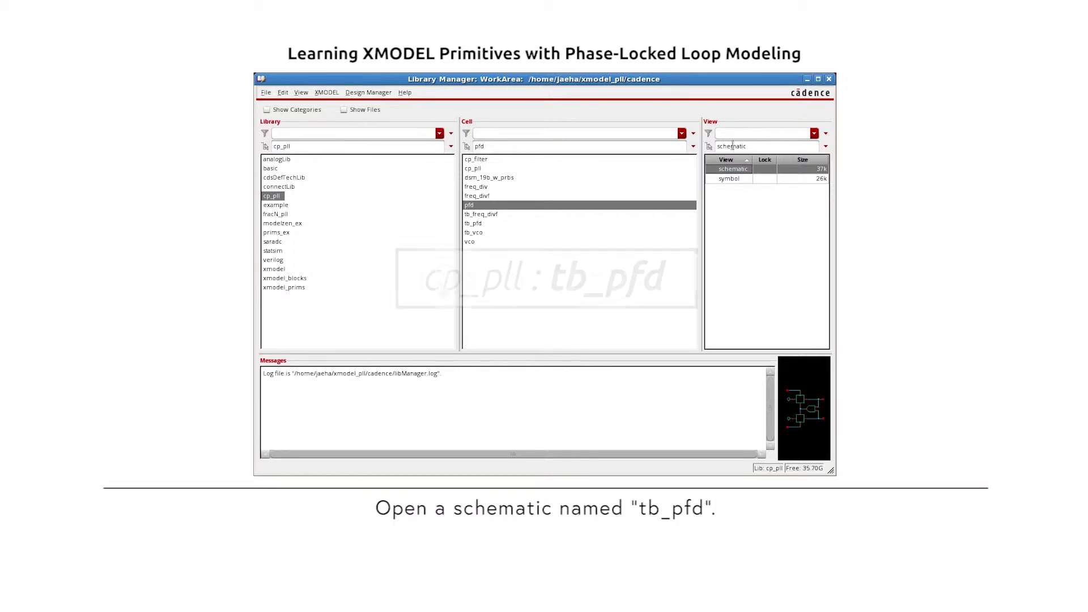
- Open the tb_pfd schematic and place a pulse_gen instance from the xmodel_prims library at the clk1 source
left_click(479, 224)
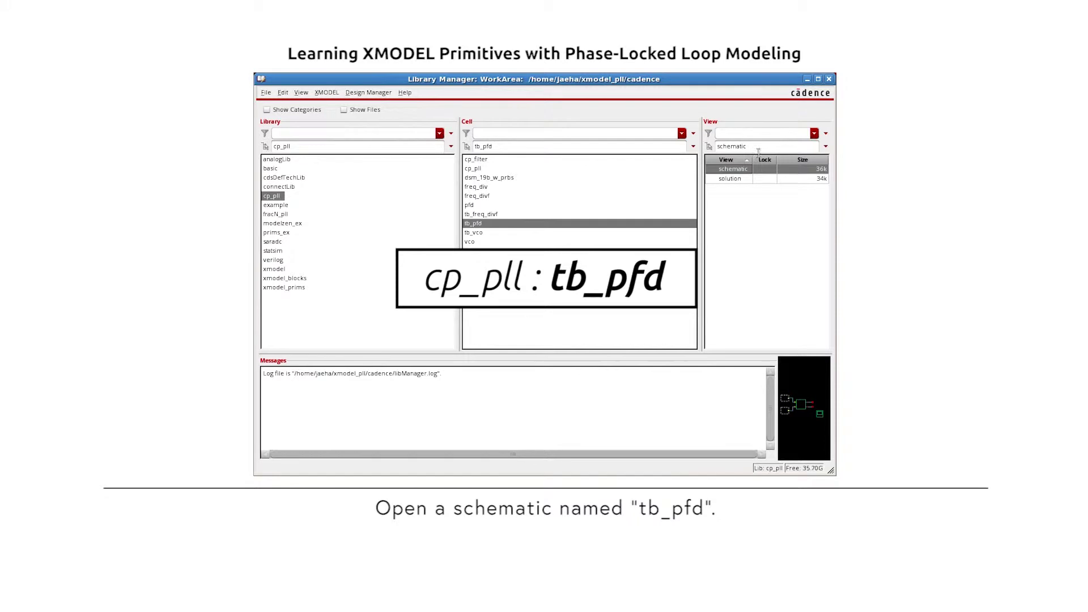
double_click(732, 169)
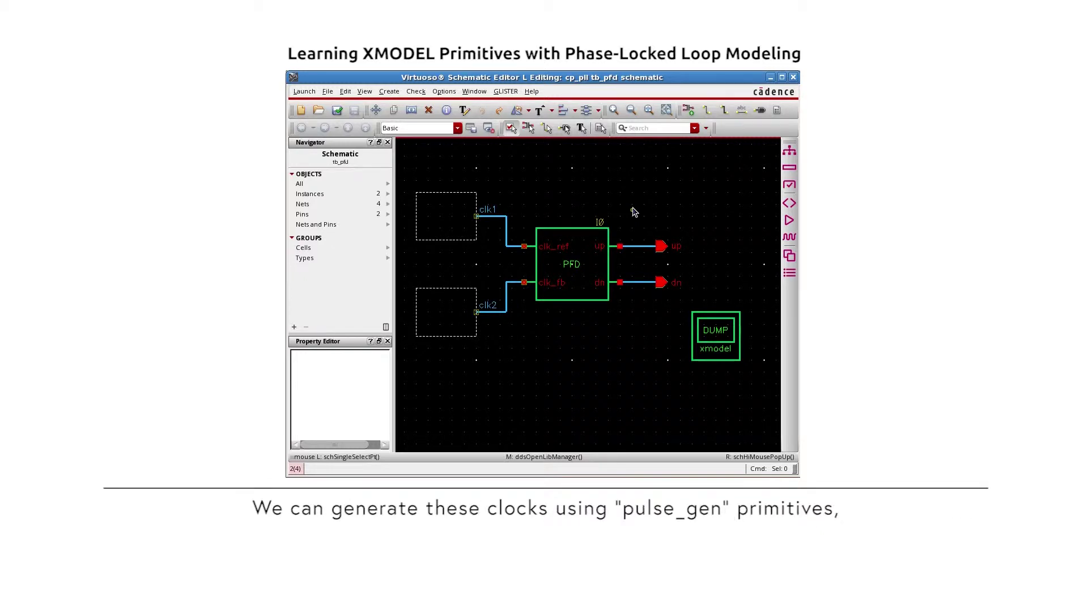
key("i")
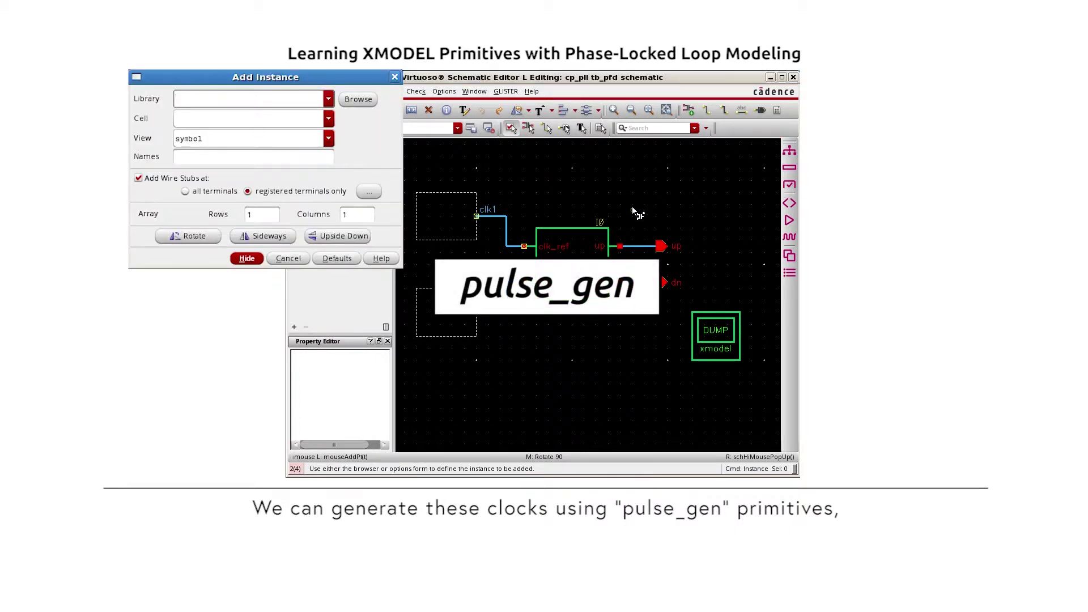
type("xmodel_prims")
key("Tab")
type("pulse_gen")
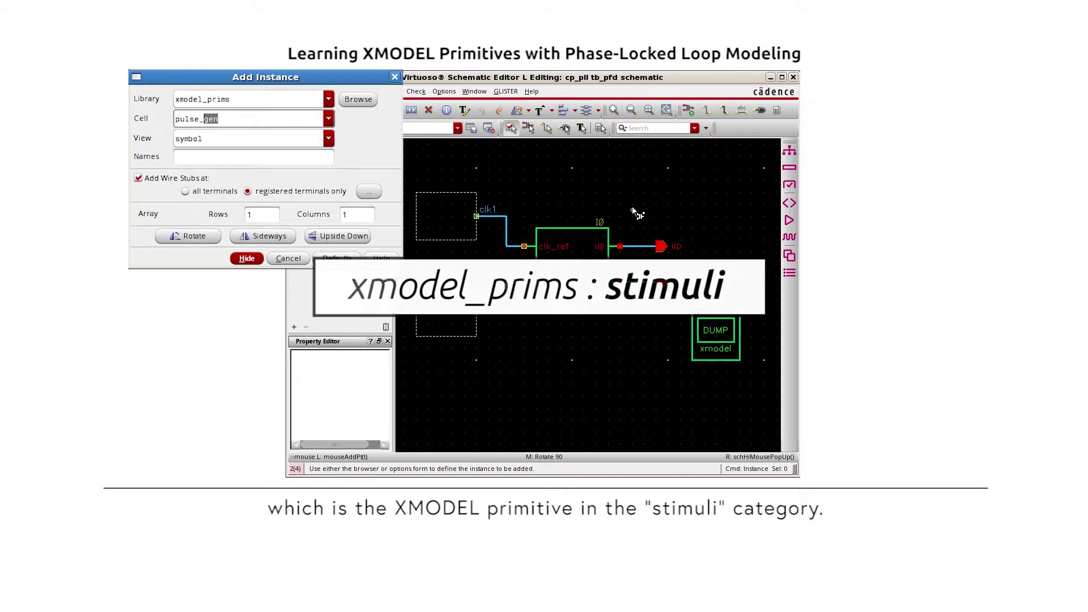
key("Tab")
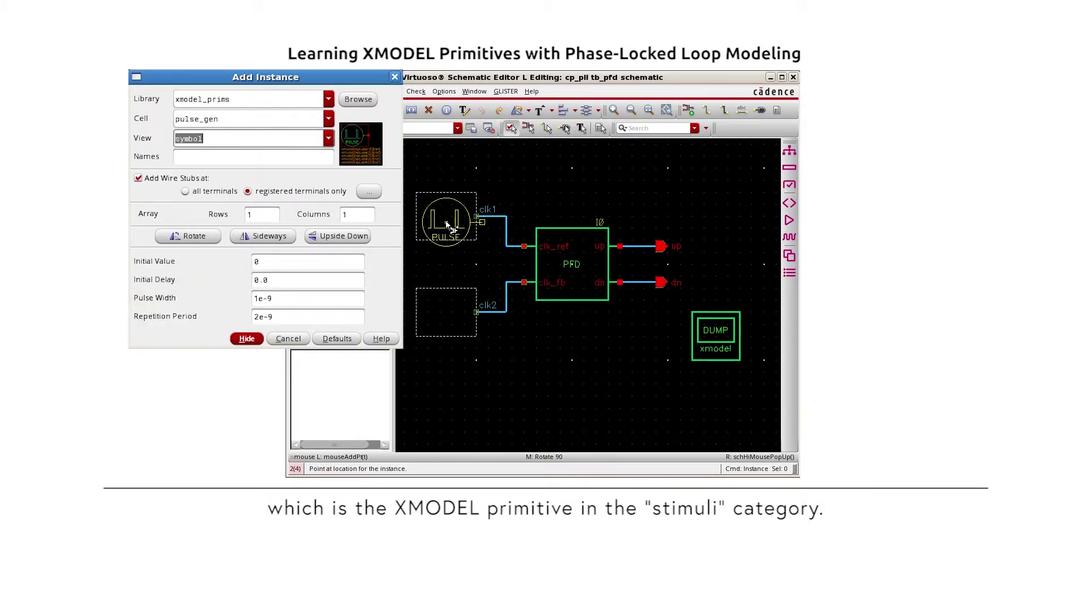
left_click(442, 216)
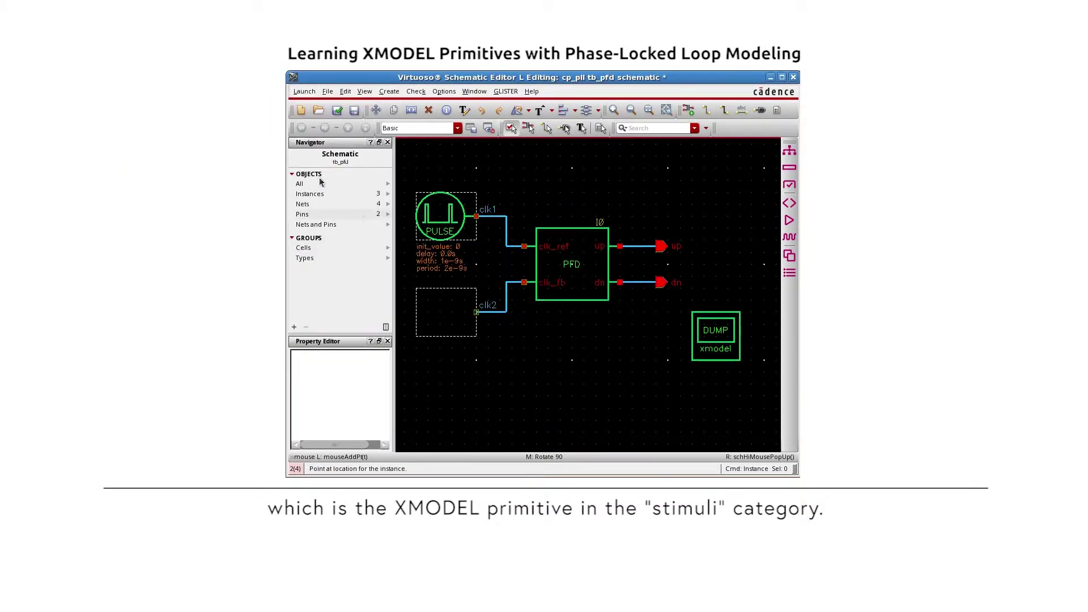
- Place a second pulse_gen with a 9n initial delay and 1.9n repetition period at the clk2 source, and check and save the schematic
left_click(283, 265)
key("Tab")
type("9n")
key("Tab")
key("Tab")
type("1.9n")
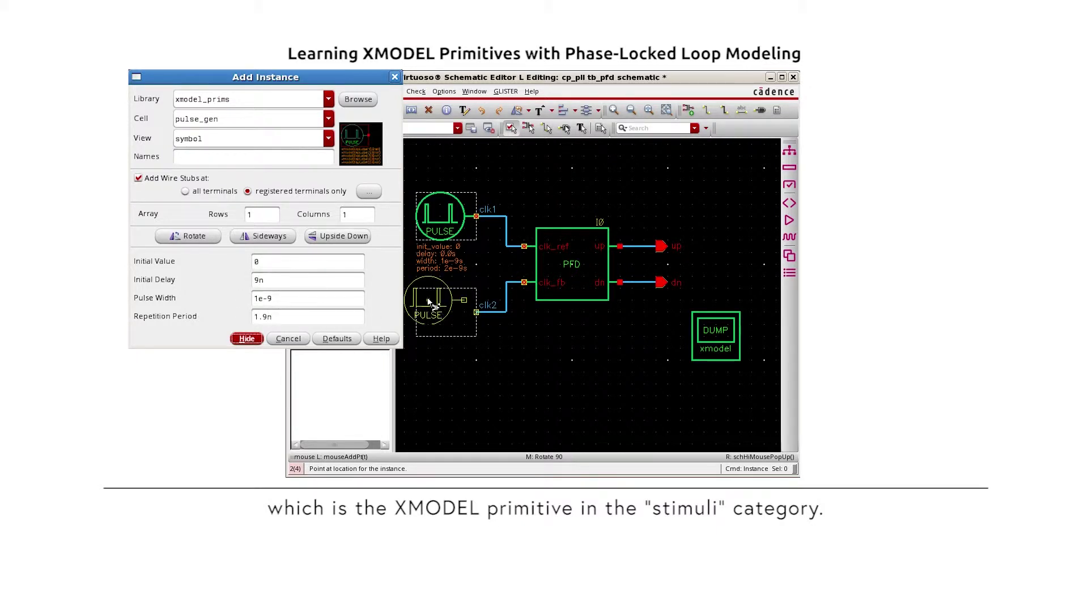
left_click(441, 307)
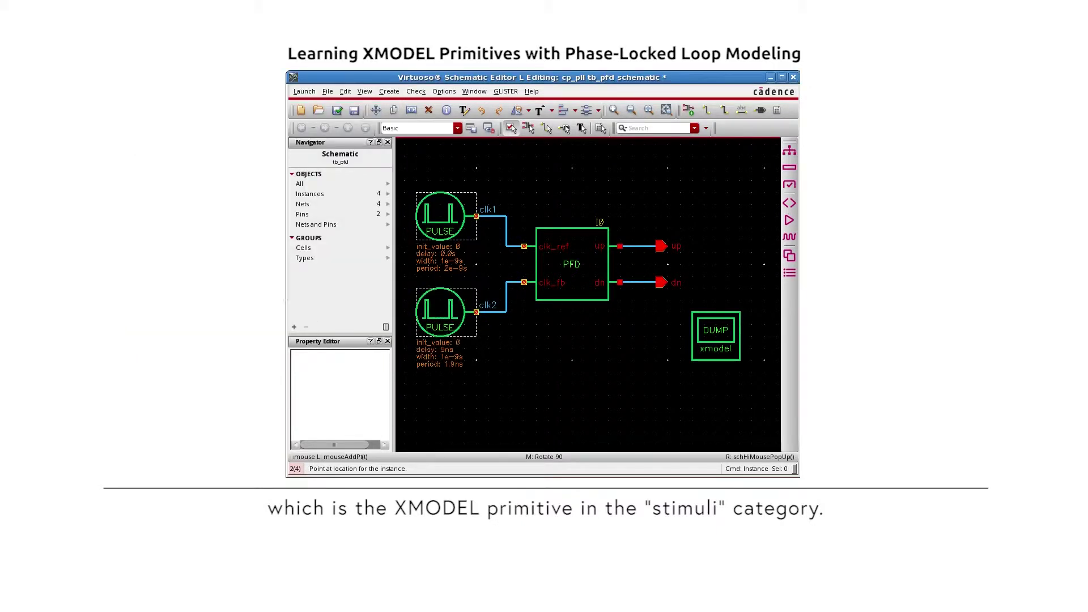
left_click(338, 110)
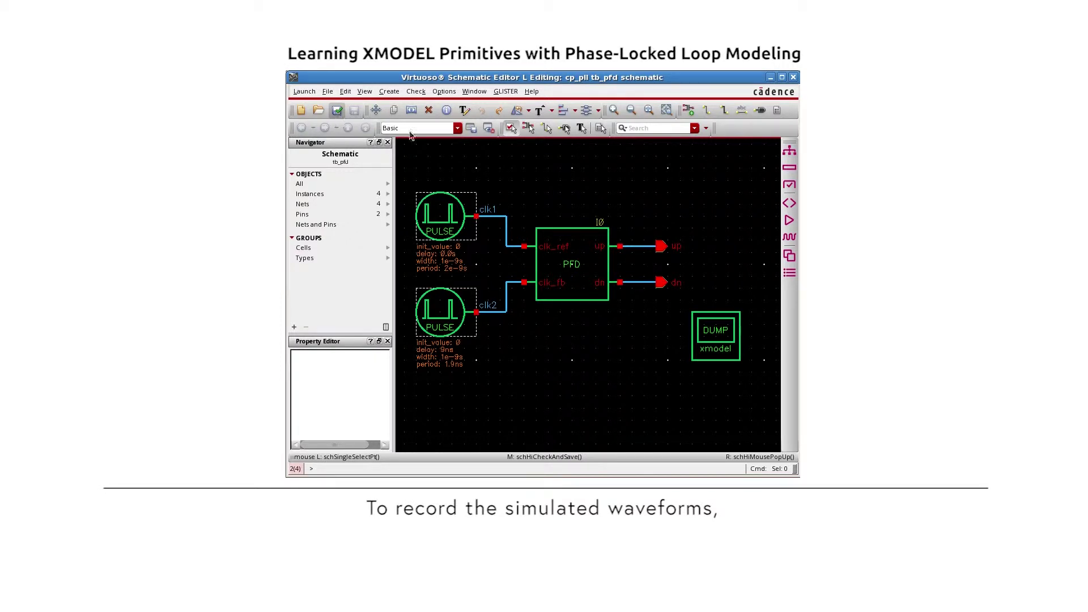
- Inspect the properties of the xmodel DUMP probe in the testbench
left_click(731, 349)
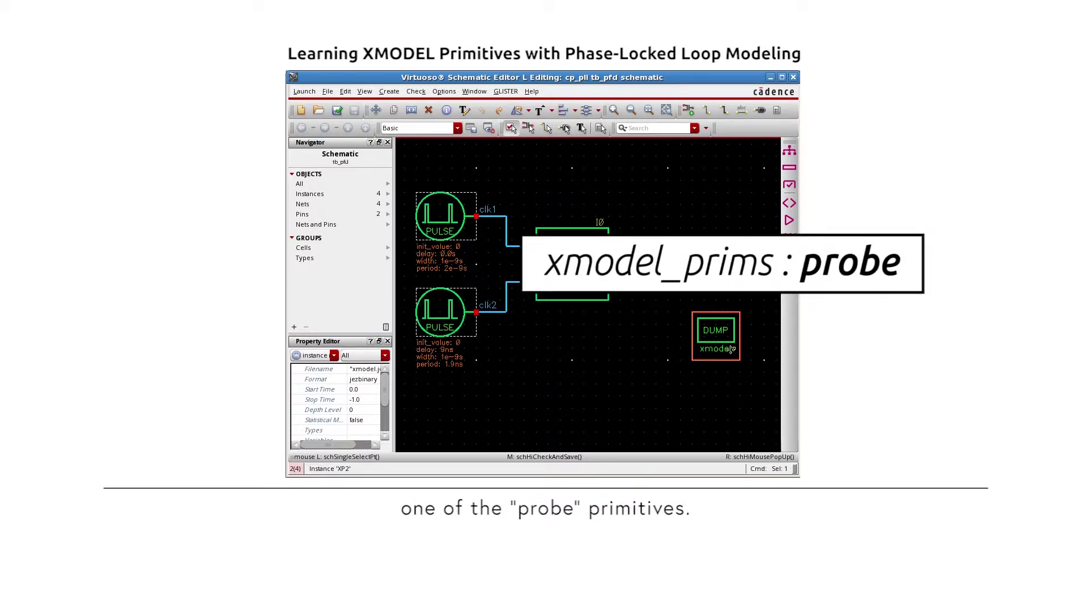
left_click(744, 280)
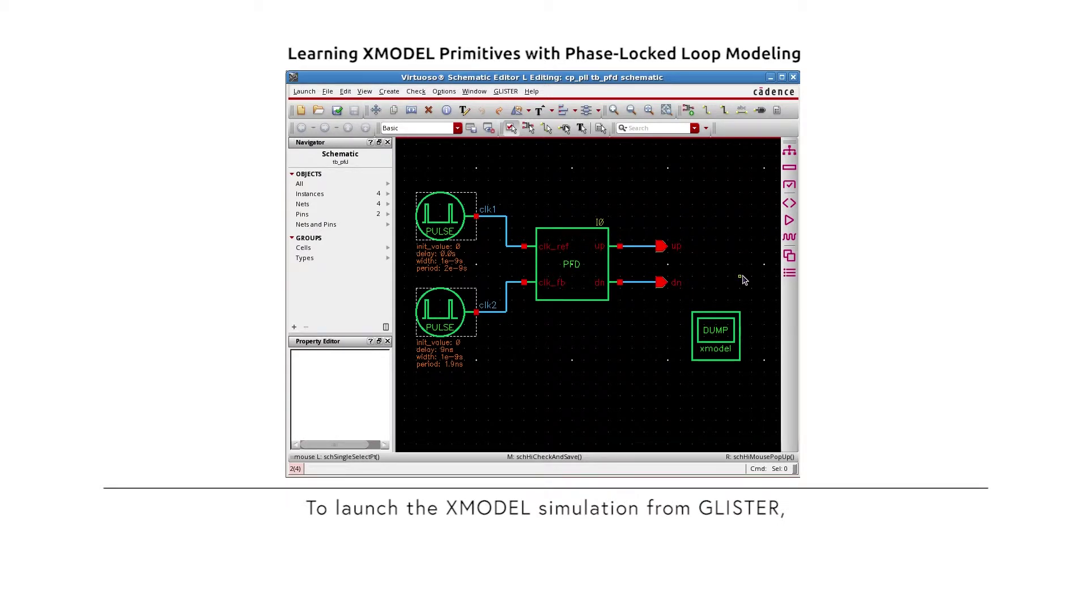
- Set ncverilog as the simulator for the tb_pfd testbench and run the simulation
left_click(790, 186)
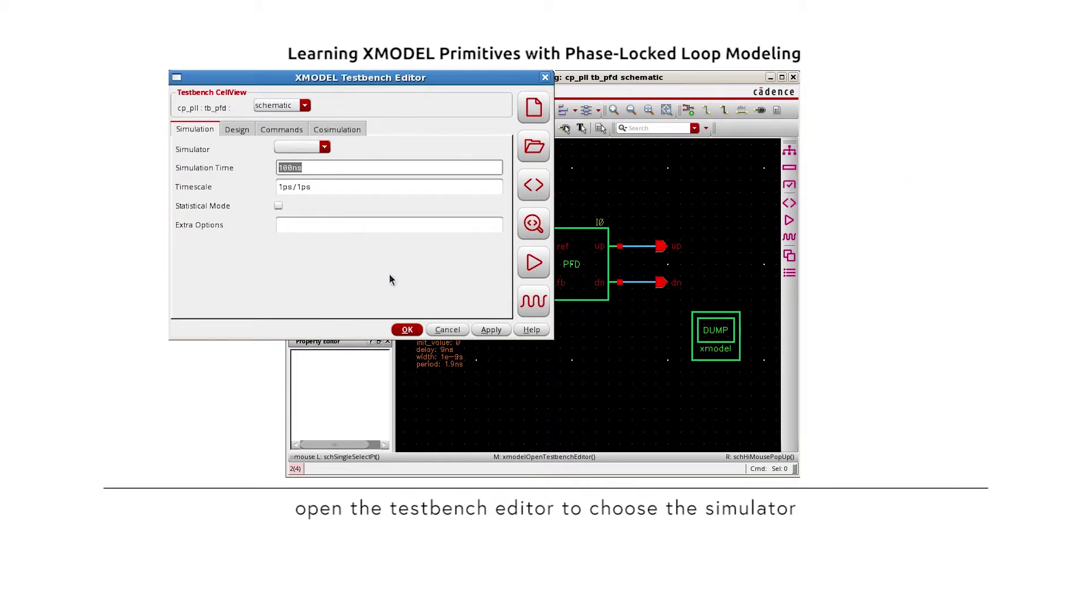
left_click(324, 147)
left_click(306, 181)
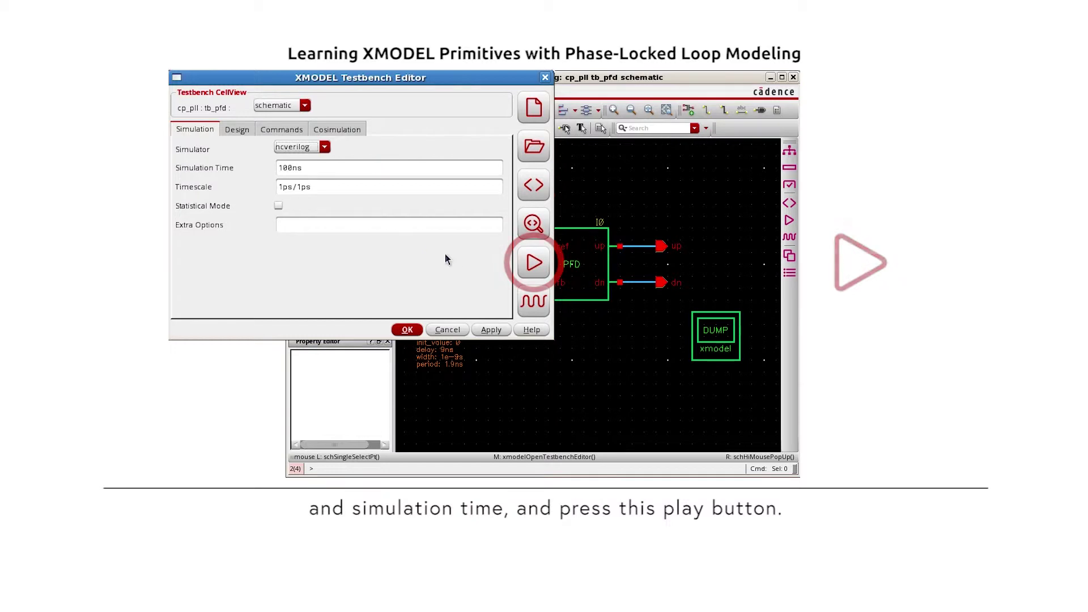
left_click(541, 272)
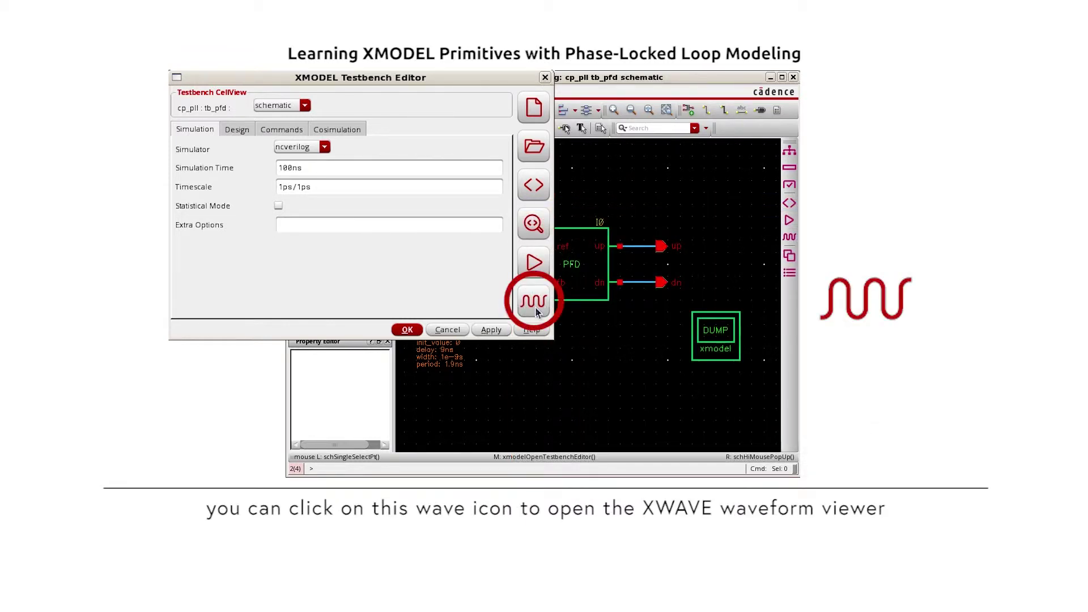
- Open the XWave waveform viewer and plot the clk1, clk2, up and dn nets from the tb_pfd schematic
left_click(535, 308)
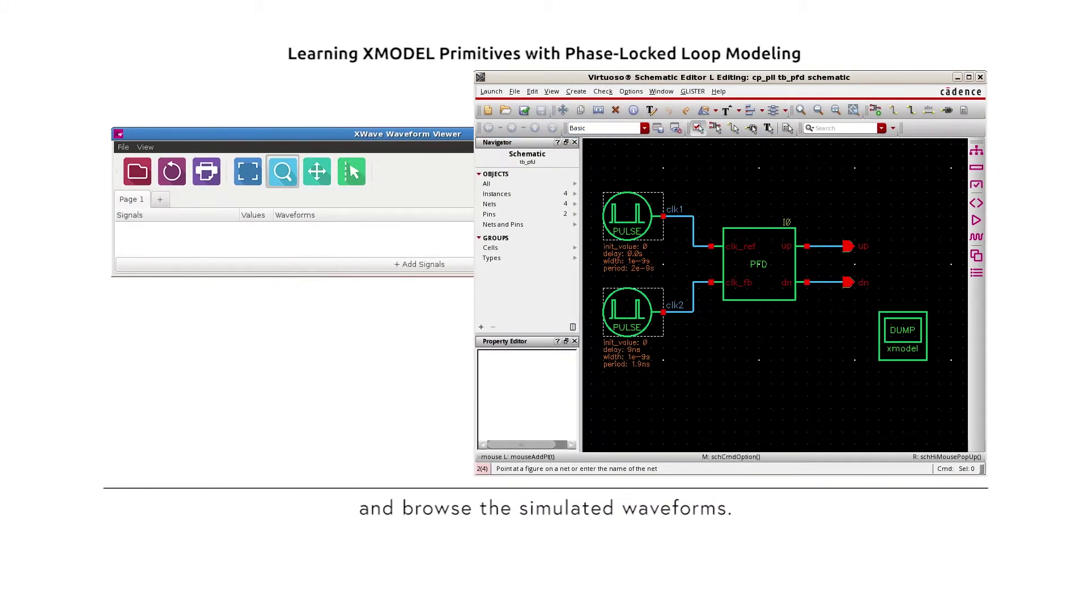
left_click(692, 232)
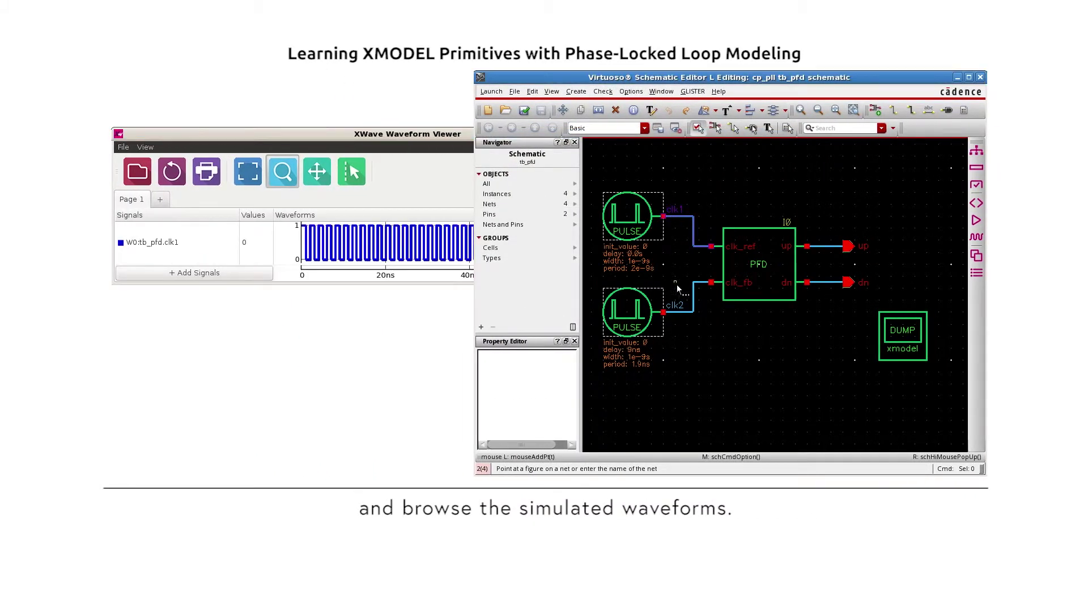
left_click(677, 313)
left_click(823, 246)
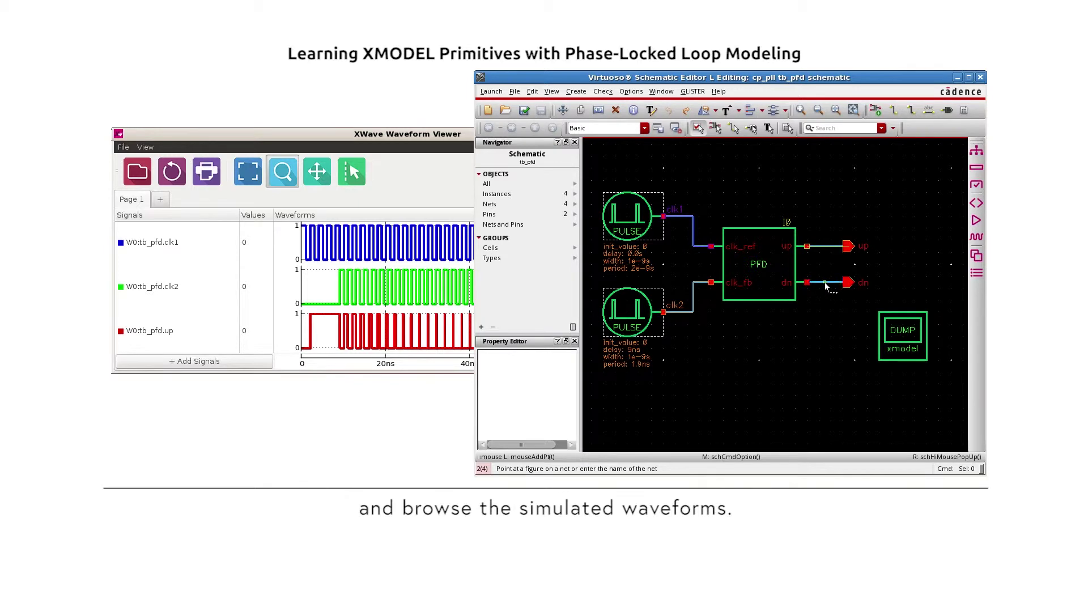
left_click(829, 283)
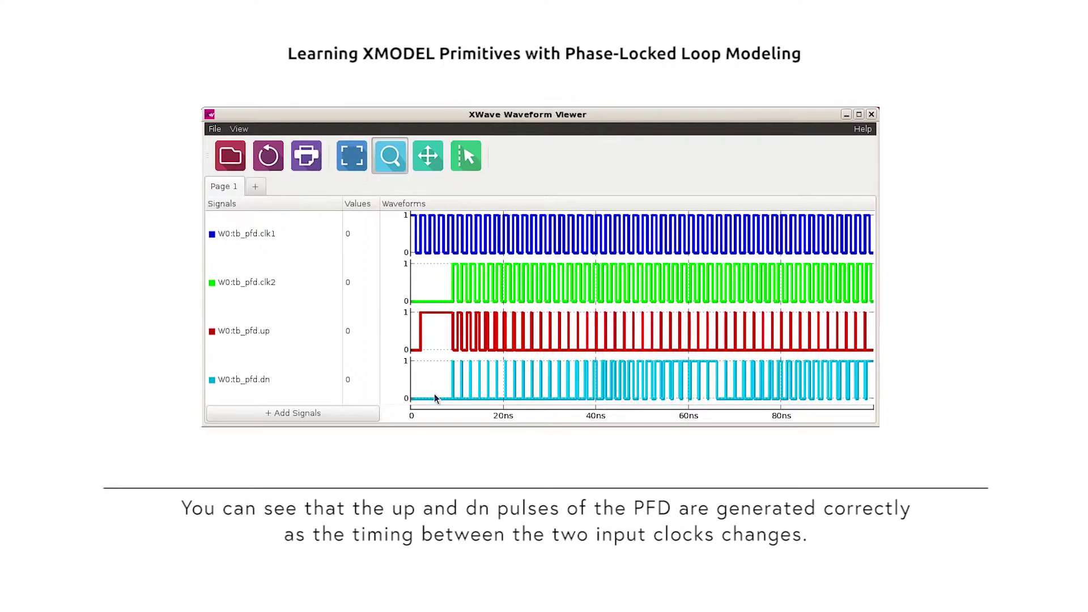
- Examine the up and dn pulses against the two clocks from about 18 ns onward in the waveforms
left_click_drag(495, 411, 553, 418)
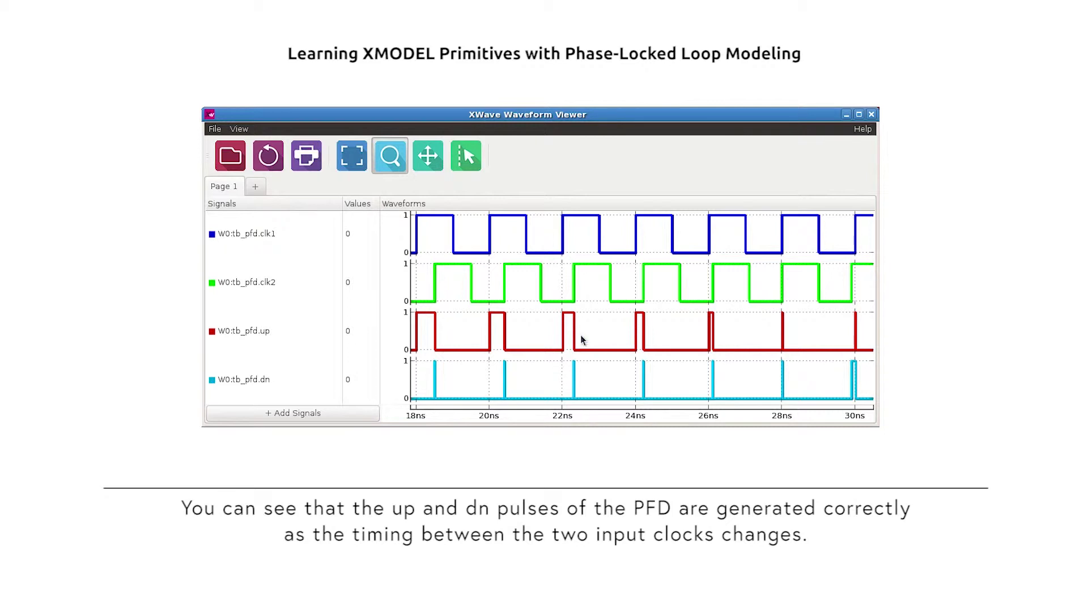
scroll(582, 339, "right", 10)
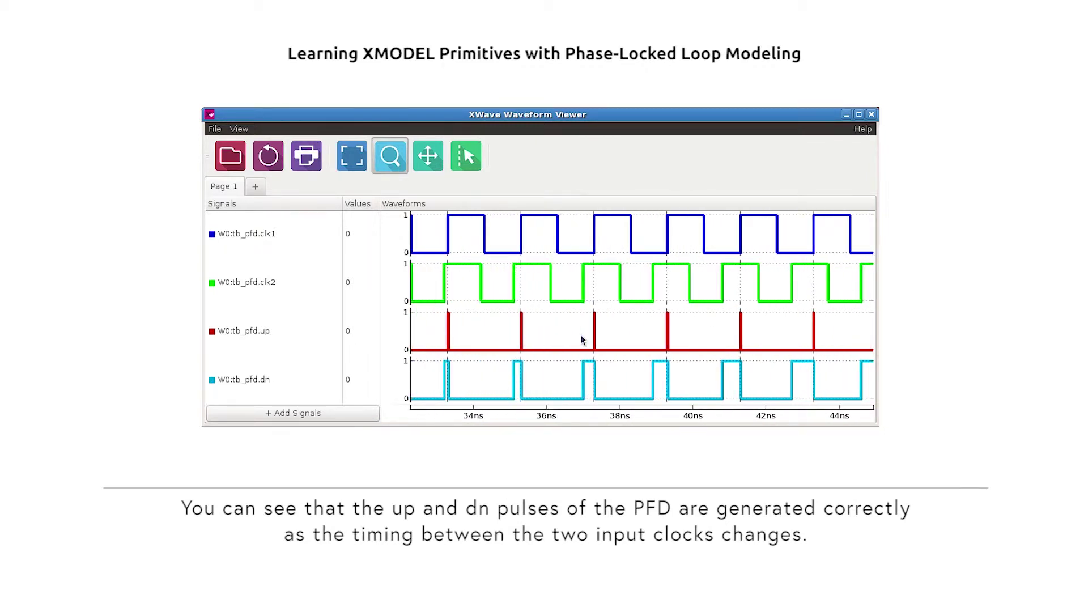
scroll(581, 339, "right", 2)
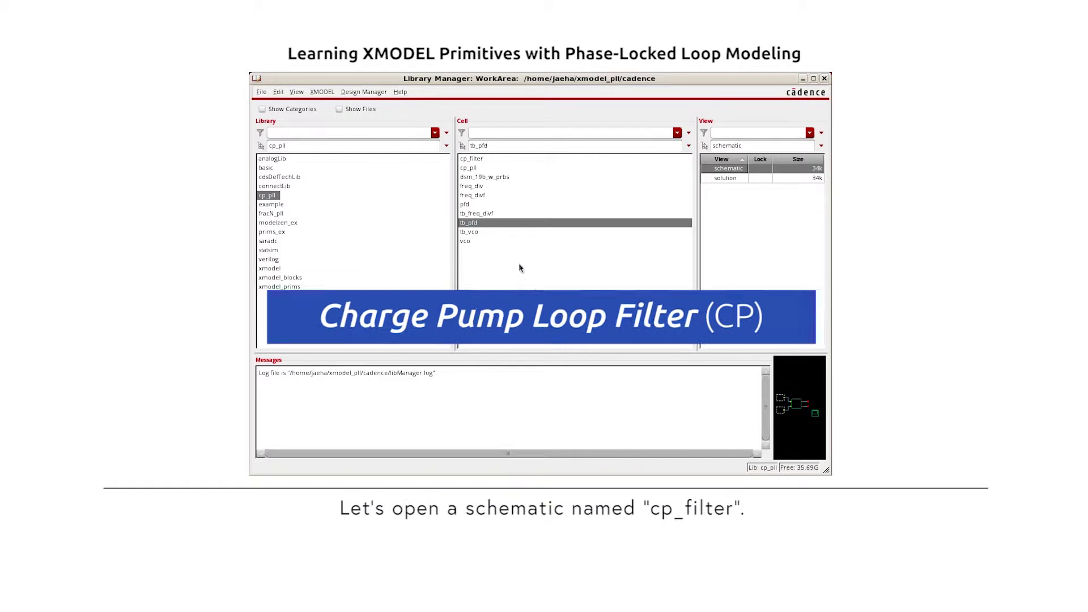
- Open the cp_filter schematic and inspect its current source and resistor primitives
left_click(471, 160)
double_click(729, 169)
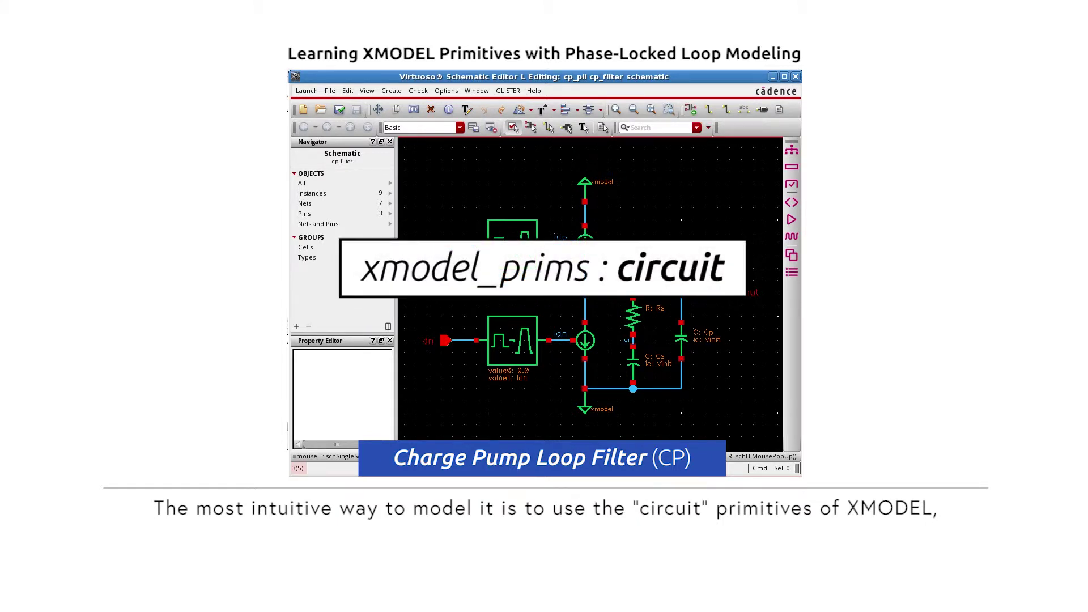
left_click(591, 245)
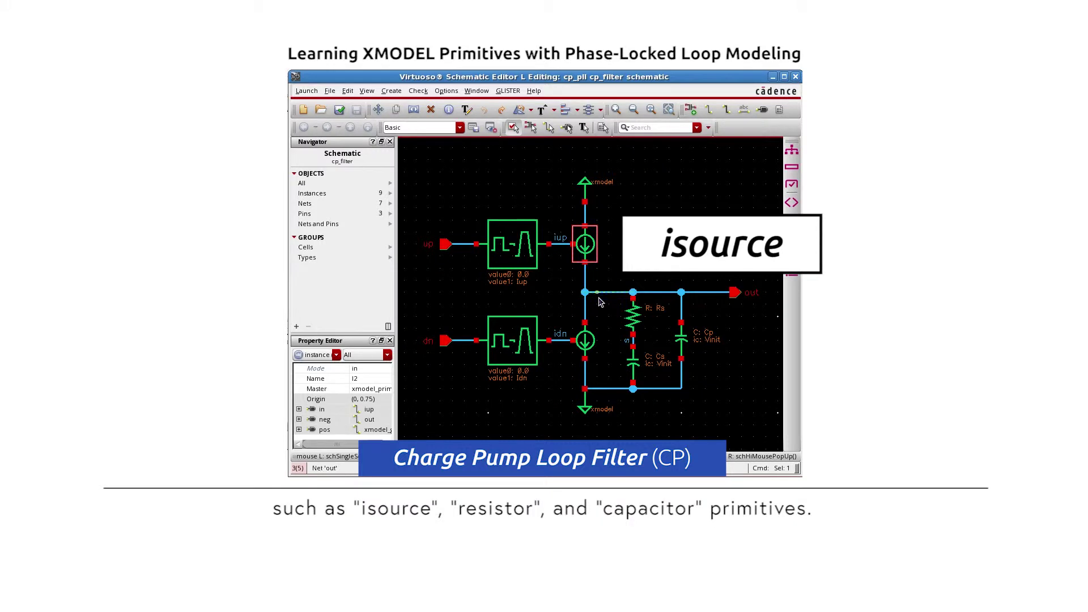
left_click(633, 316)
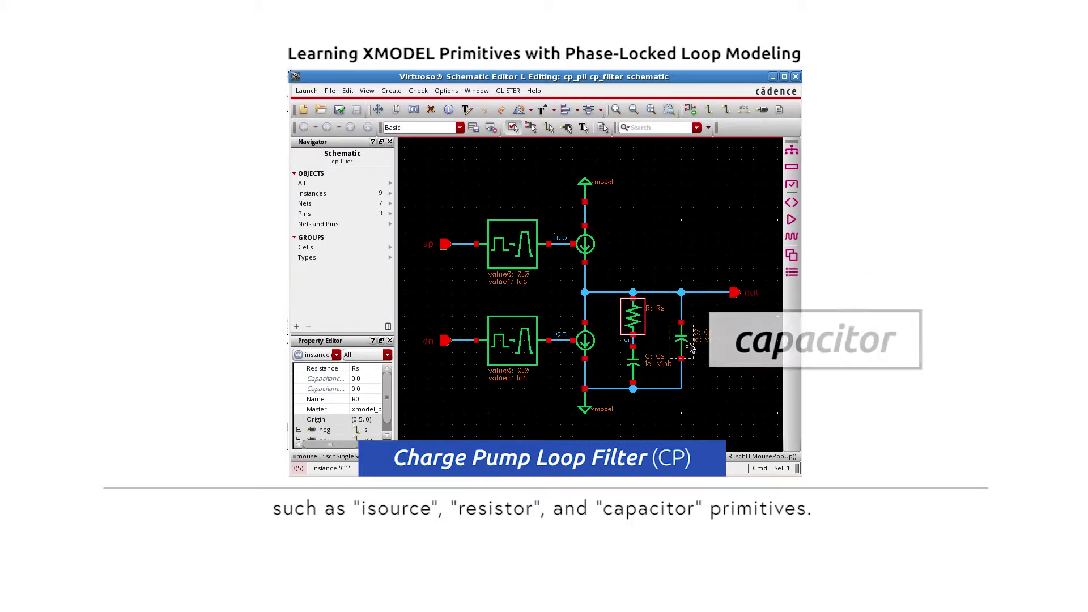
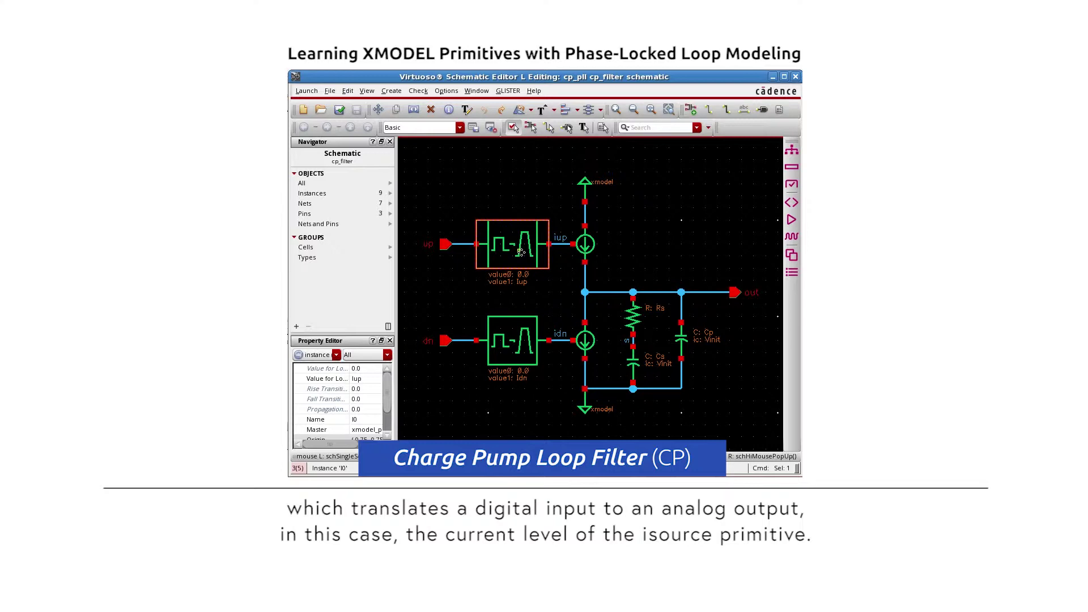
left_click(597, 250)
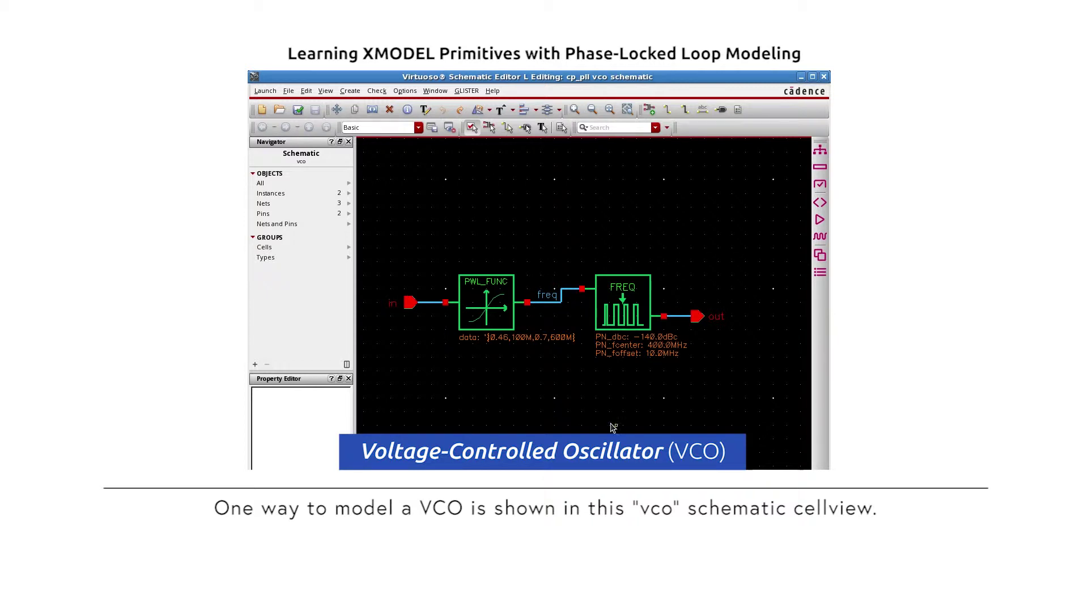
- Inspect the PWL_FUNC and FREQ primitives in the vco schematic
left_click(498, 302)
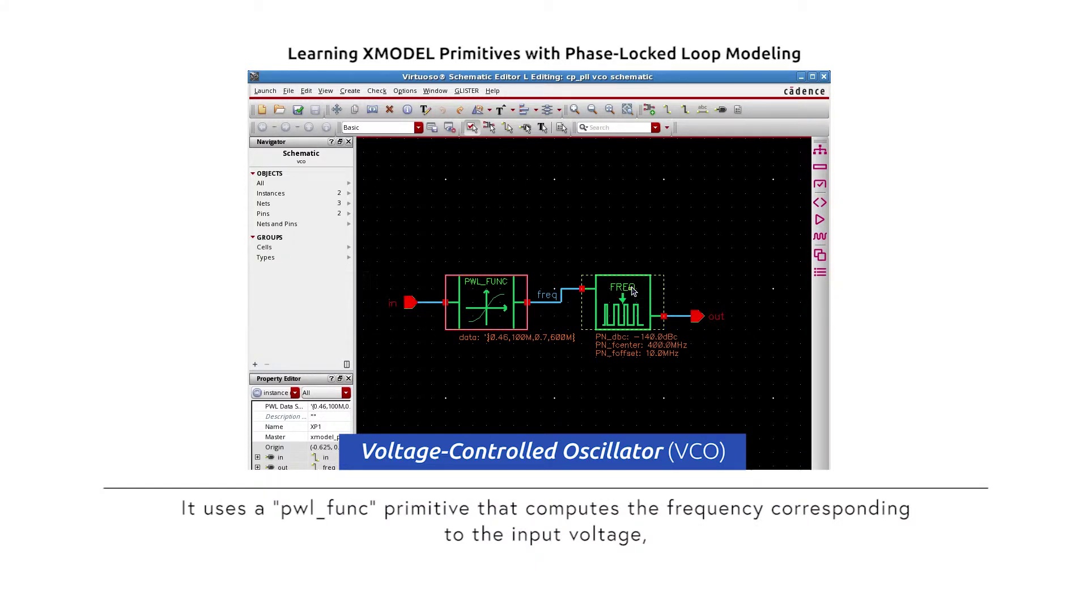
left_click(631, 287)
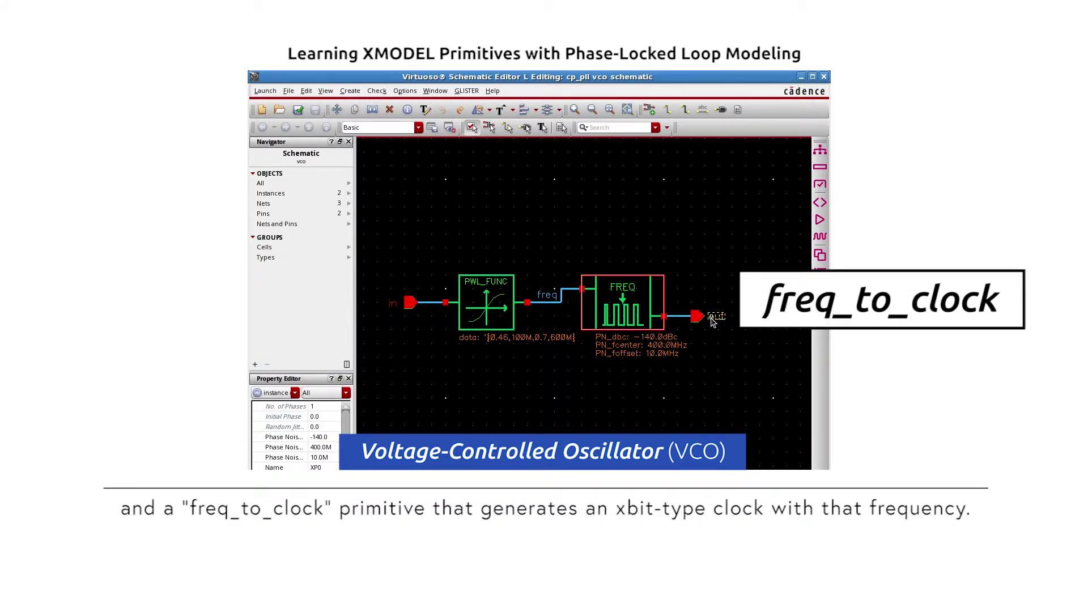
left_click(775, 361)
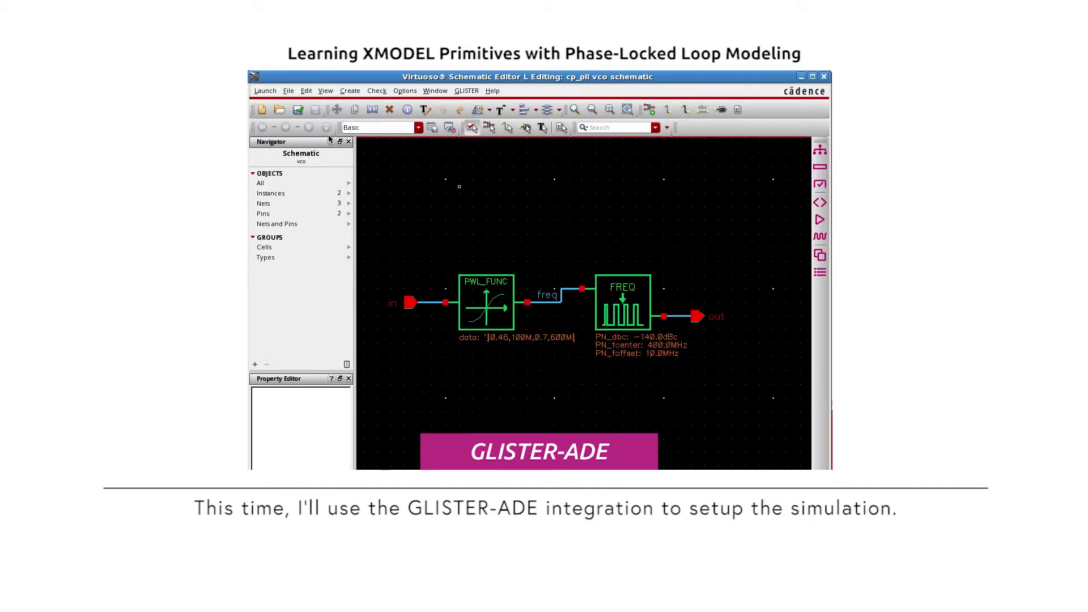
- Launch ADE L from the vco schematic and choose xmodel as its simulator
left_click(265, 91)
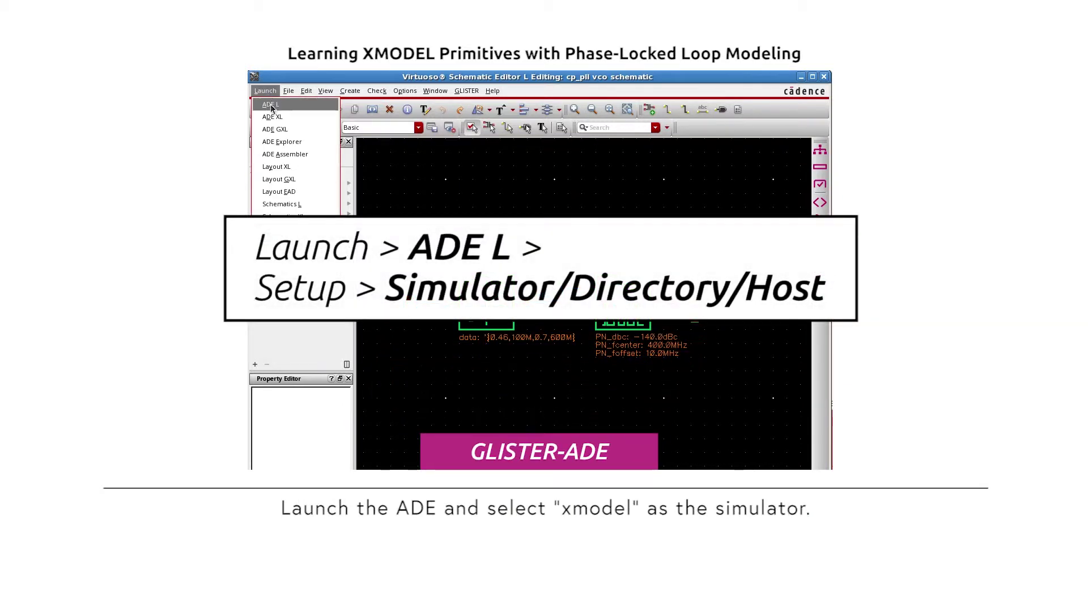
left_click(271, 105)
left_click(404, 129)
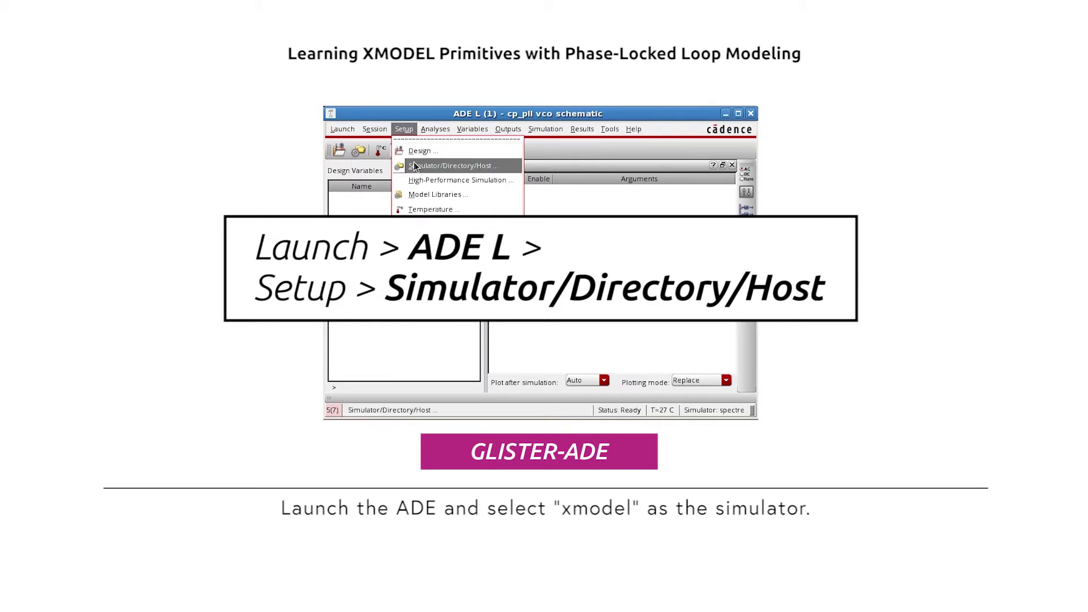
left_click(431, 166)
left_click(646, 112)
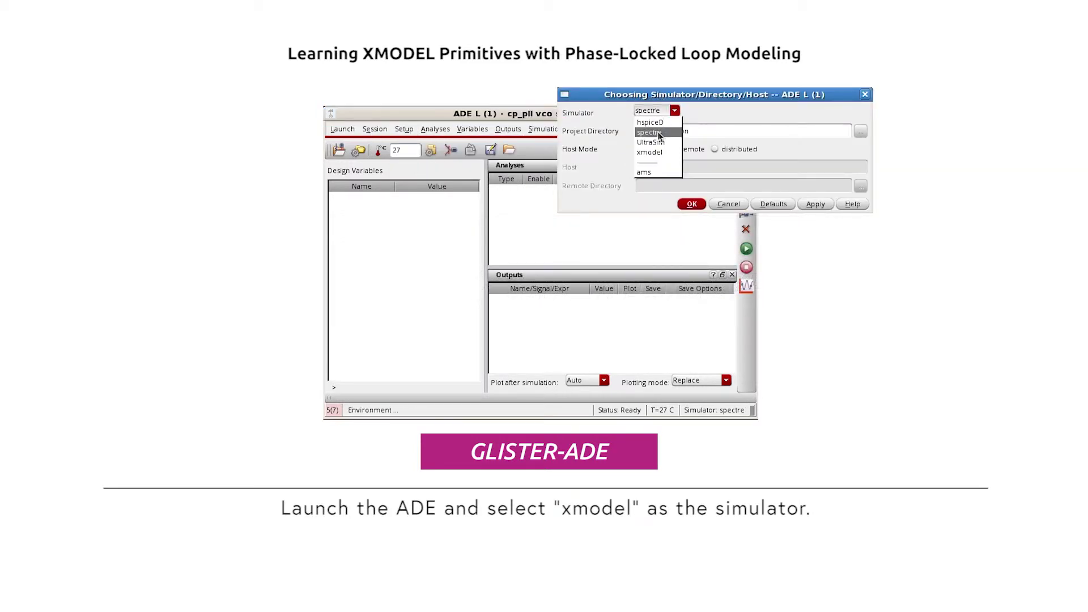
left_click(661, 165)
left_click(692, 204)
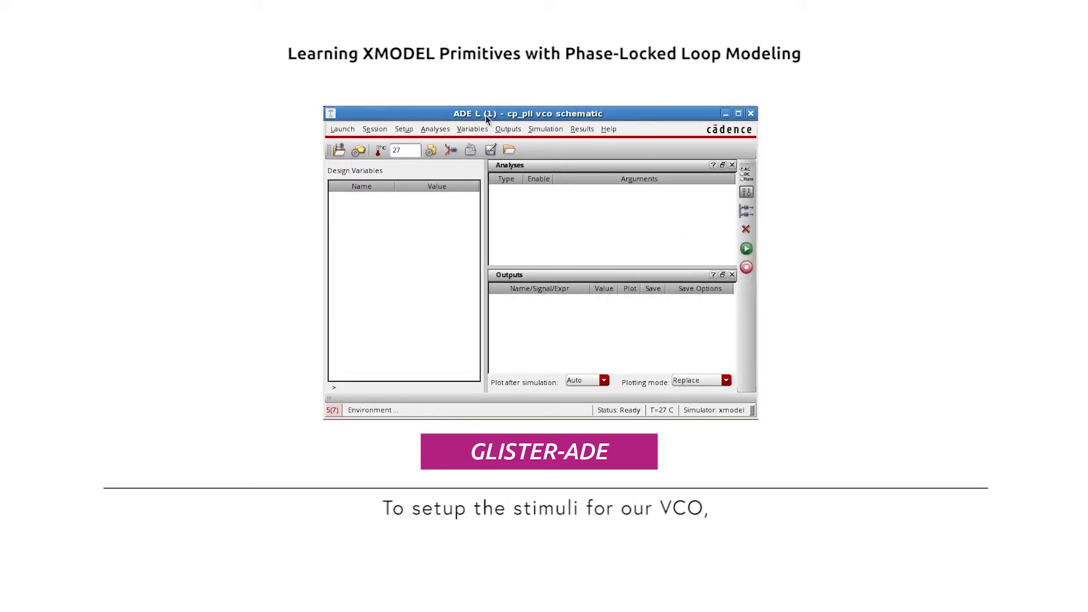
- Open the analog stimuli setup and enable a sin voltage function for the VCO input port in
left_click(402, 132)
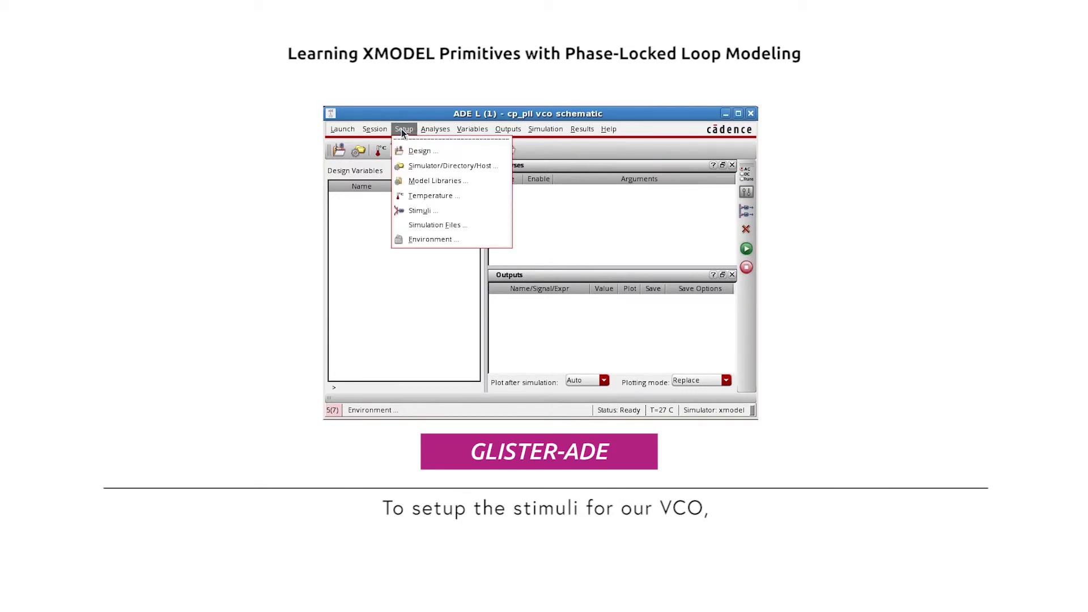
left_click(453, 210)
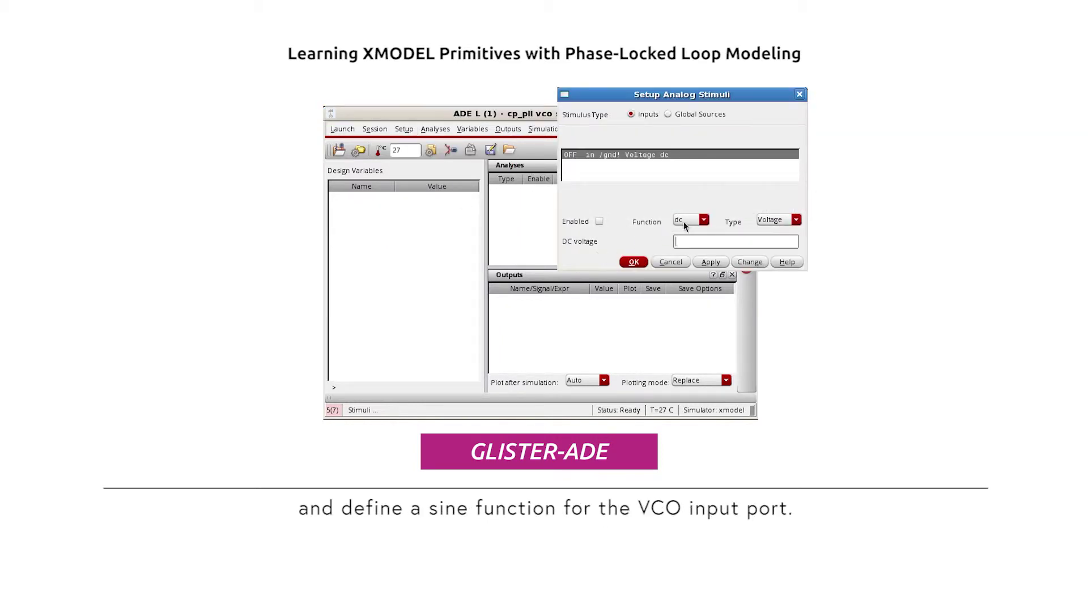
left_click(695, 220)
left_click(699, 253)
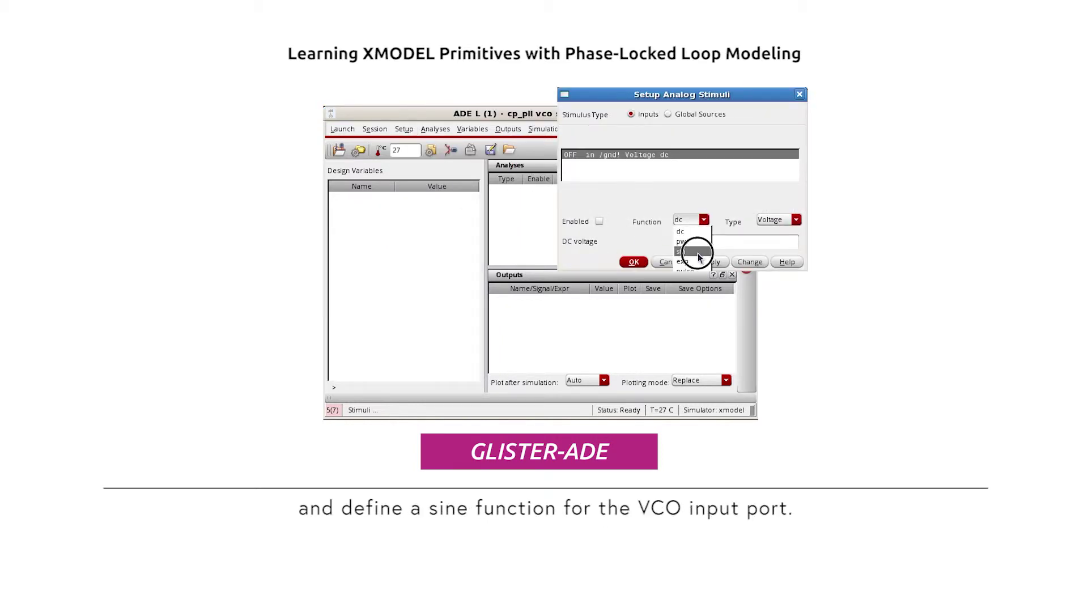
left_click(599, 221)
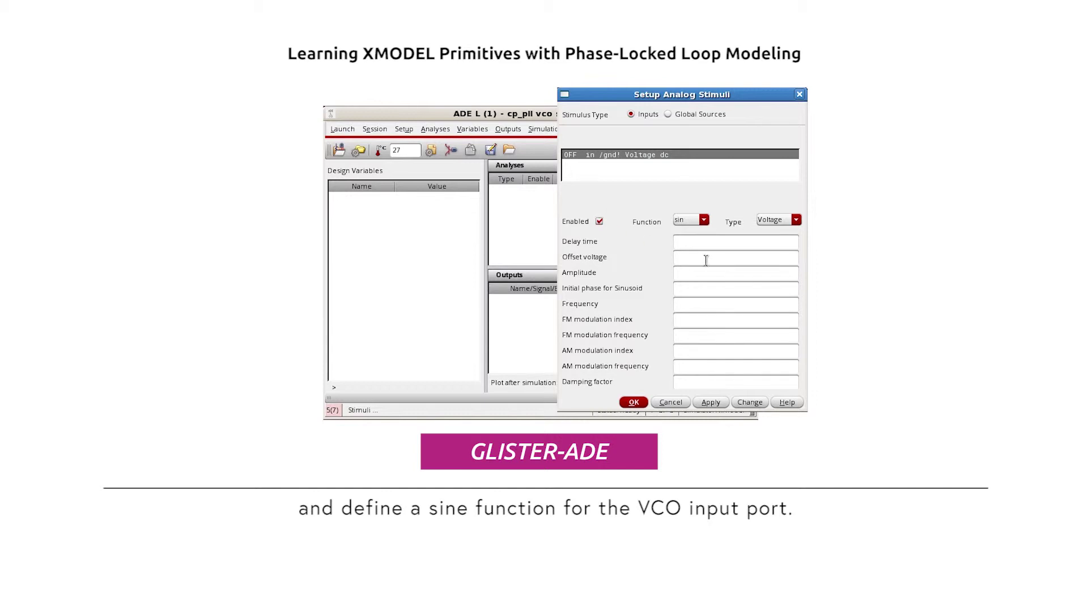